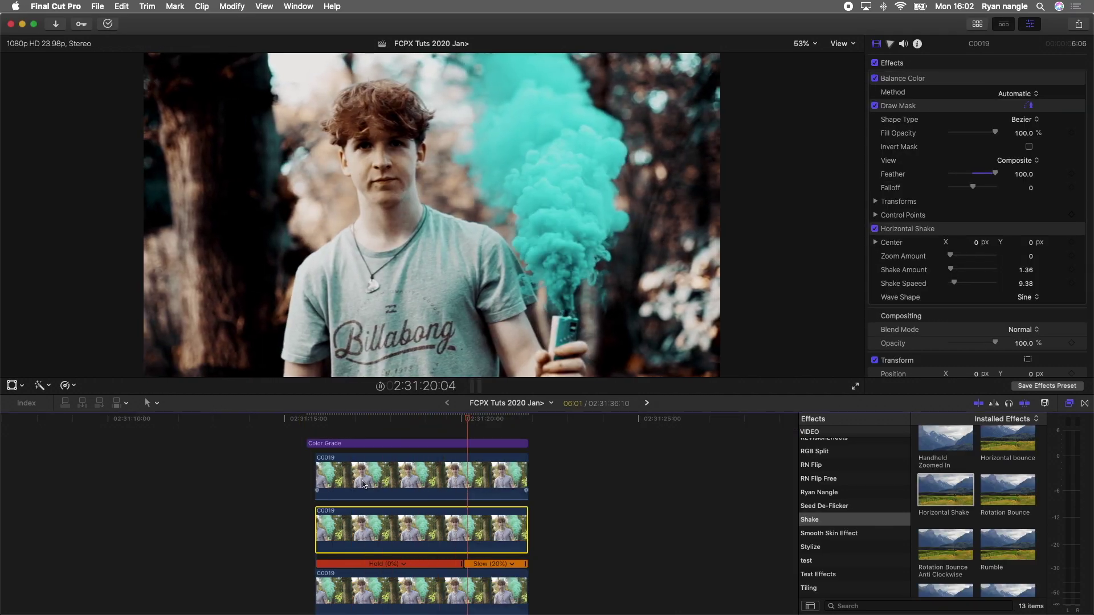
pyautogui.click(365, 483)
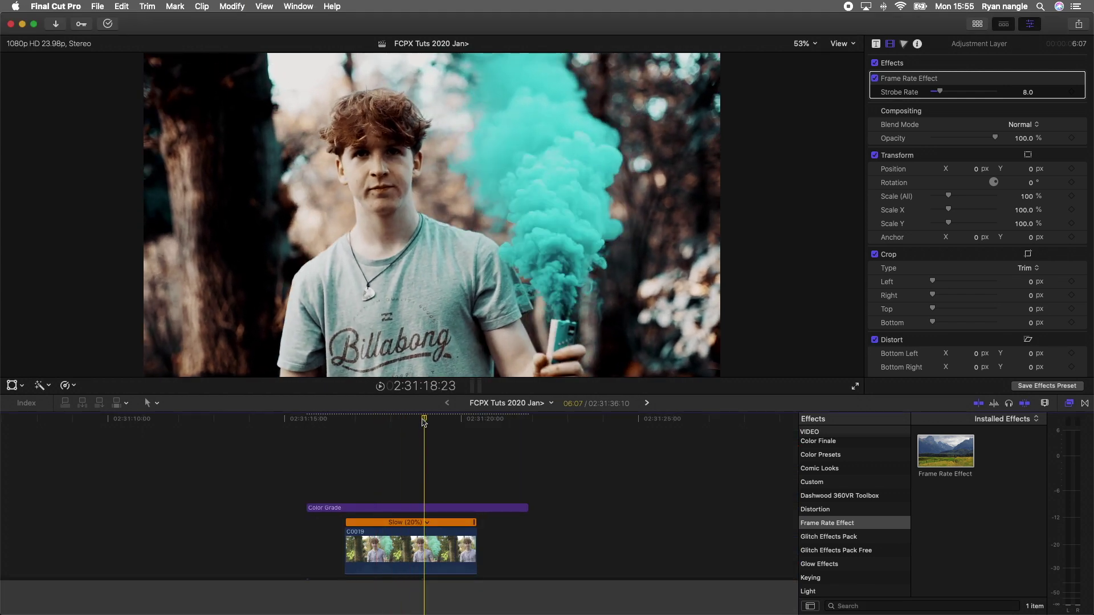
# Step: Add a hold segment to the C0019 clip at 02:31:18:15
pyautogui.click(412, 420)
pyautogui.moveTo(412, 418)
pyautogui.mouseDown()
pyautogui.moveTo(401, 422)
pyautogui.moveTo(414, 428)
pyautogui.mouseUp()
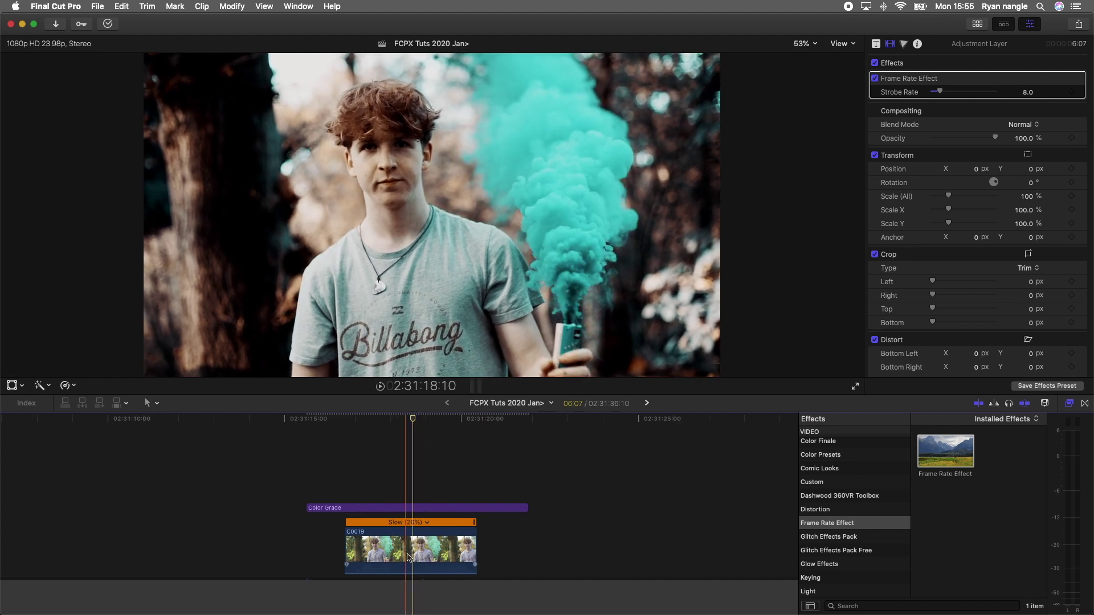
pyautogui.click(411, 551)
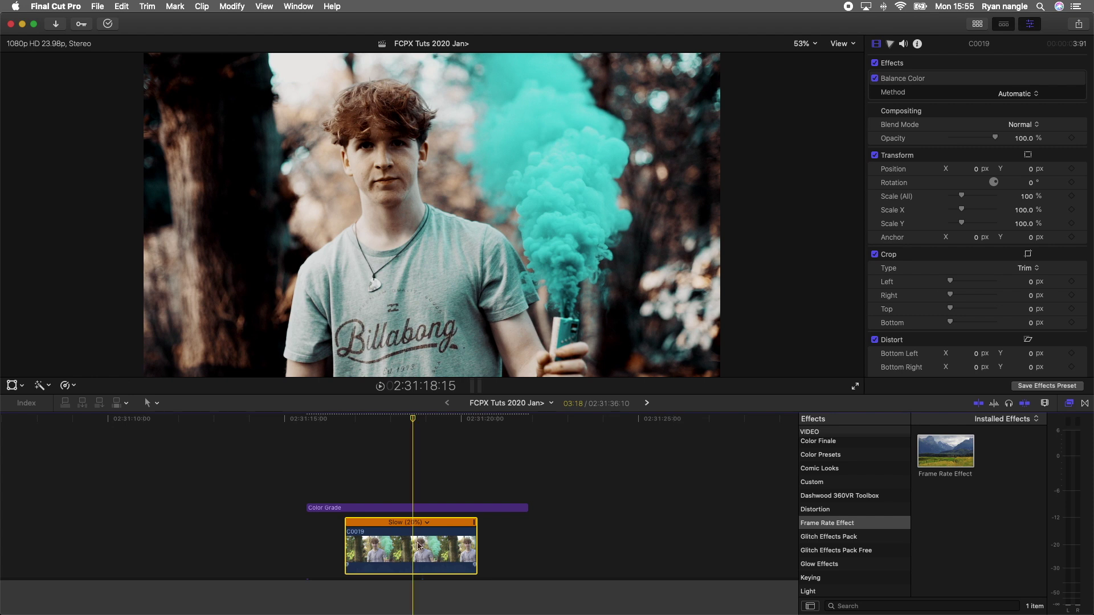
pyautogui.hotkey('shift', 'h')
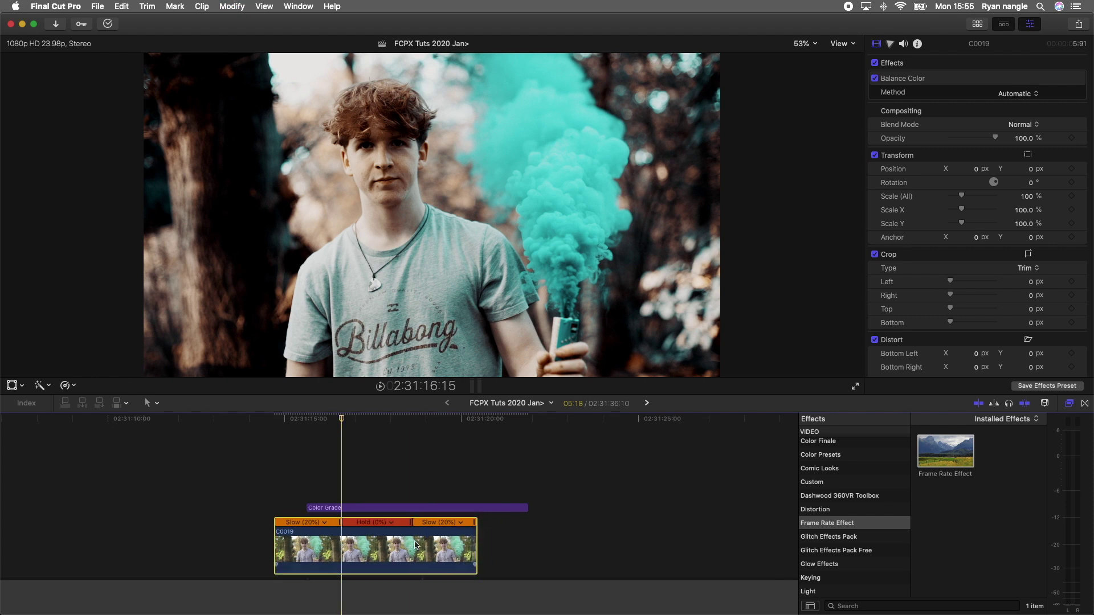
# Step: Lengthen the hold segment and trim away the slow-motion section before it so the clip starts on the frozen frame
pyautogui.moveTo(411, 523); pyautogui.dragTo(479, 524)
pyautogui.click(427, 538)
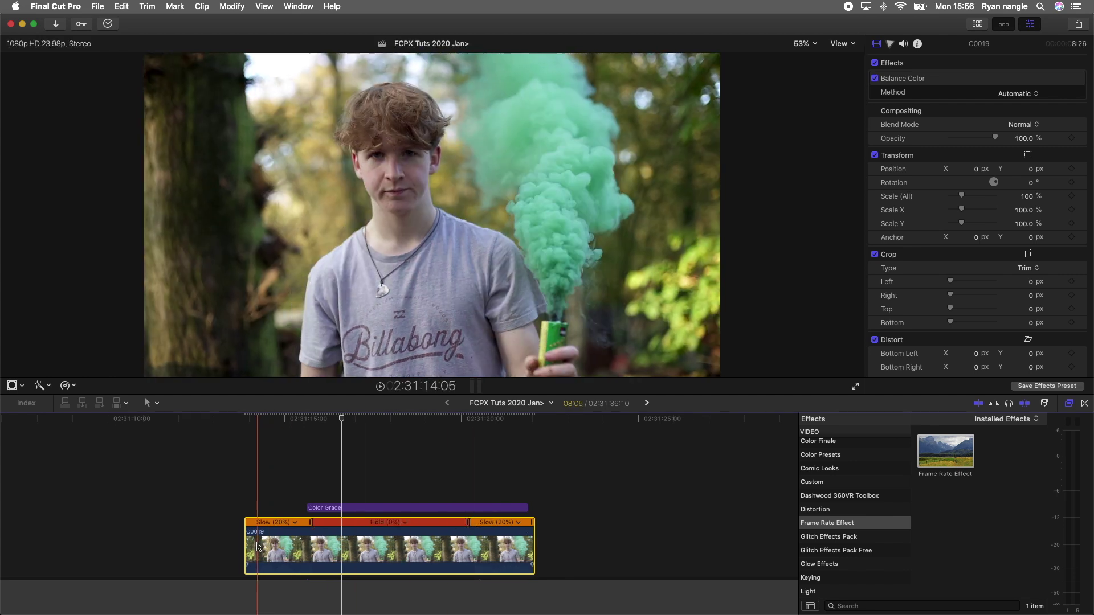
pyautogui.moveTo(246, 547); pyautogui.dragTo(365, 547)
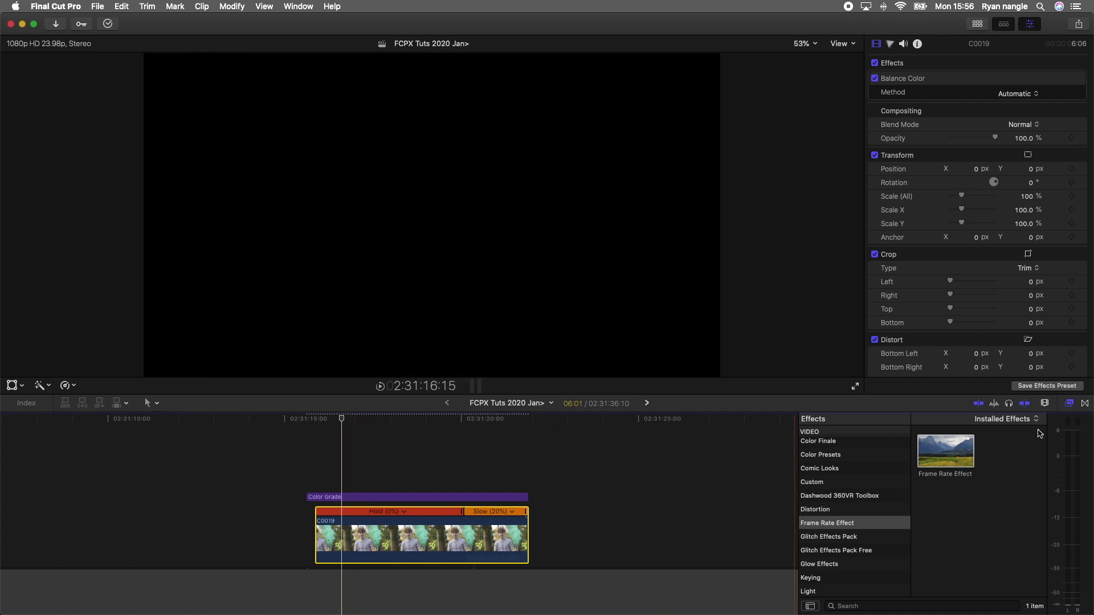
# Step: Apply the Draw Mask effect to the C0019 clip and trace a closed Bezier mask around the man, flare and smoke
pyautogui.scroll(-5, 821, 489)
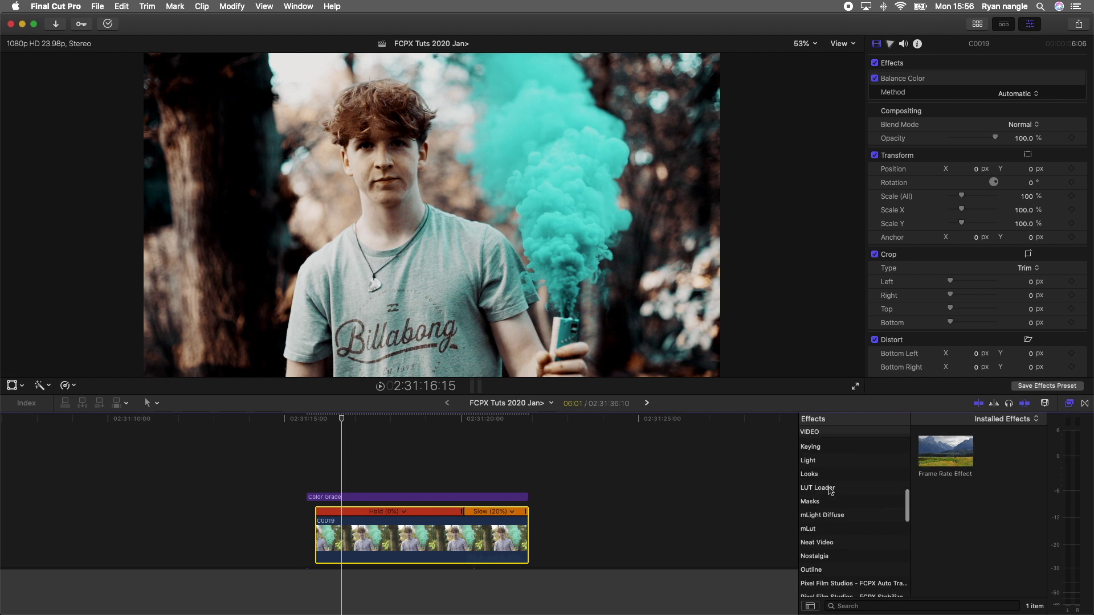
pyautogui.click(825, 465)
pyautogui.moveTo(937, 454)
pyautogui.mouseDown()
pyautogui.moveTo(469, 481)
pyautogui.moveTo(367, 526)
pyautogui.mouseUp()
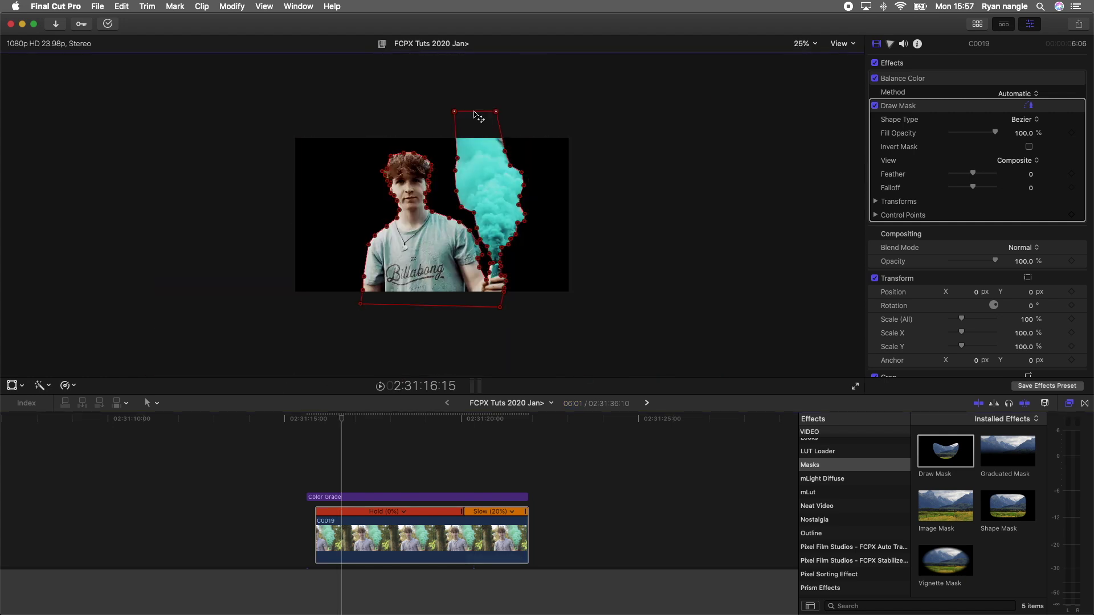
pyautogui.moveTo(408, 310); pyautogui.dragTo(409, 317)
pyautogui.click(468, 111)
pyautogui.hotkey('shift', 'z')
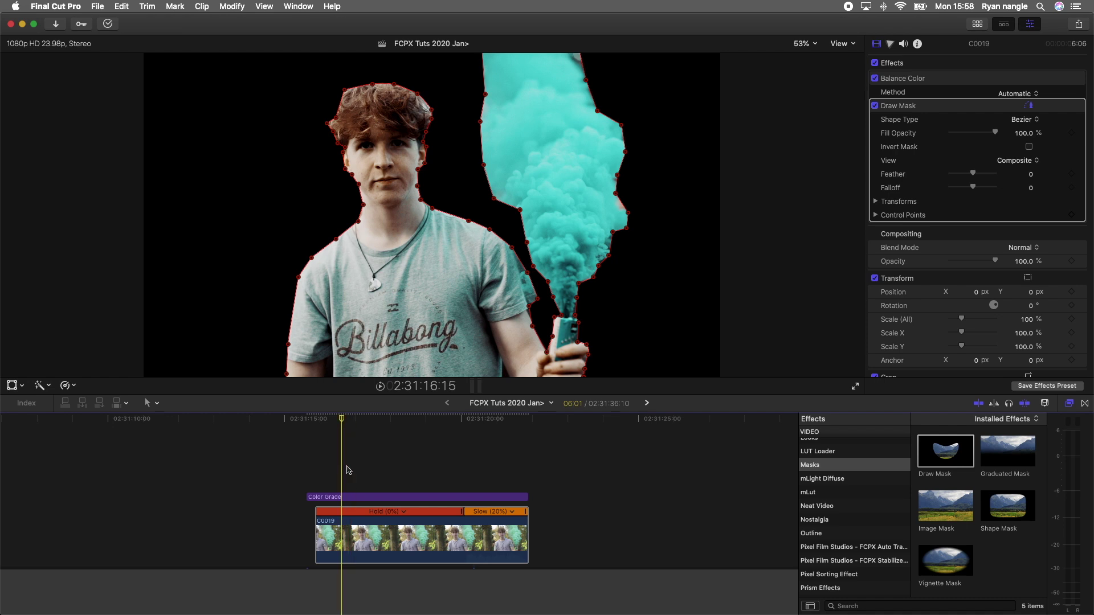
# Step: Apply the Horizontal Shake effect to the masked clip
pyautogui.scroll(-5, 902, 524)
pyautogui.click(900, 519)
pyautogui.moveTo(951, 498); pyautogui.dragTo(382, 542)
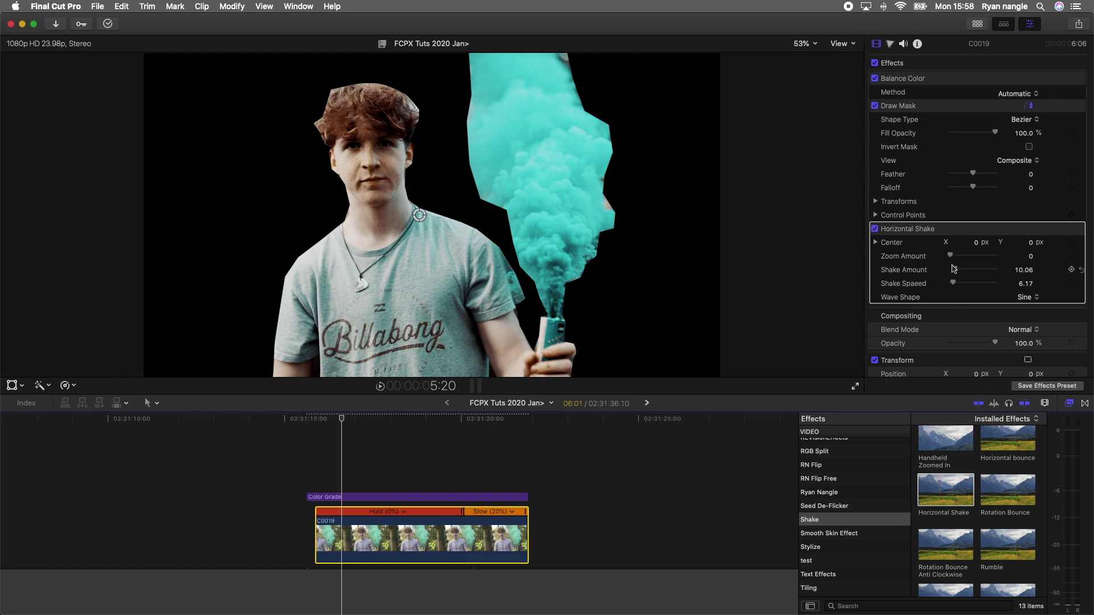
# Step: Play back the shake and set its Shake Amount to 4.76 and its shake speed to 9.38
pyautogui.press('space')
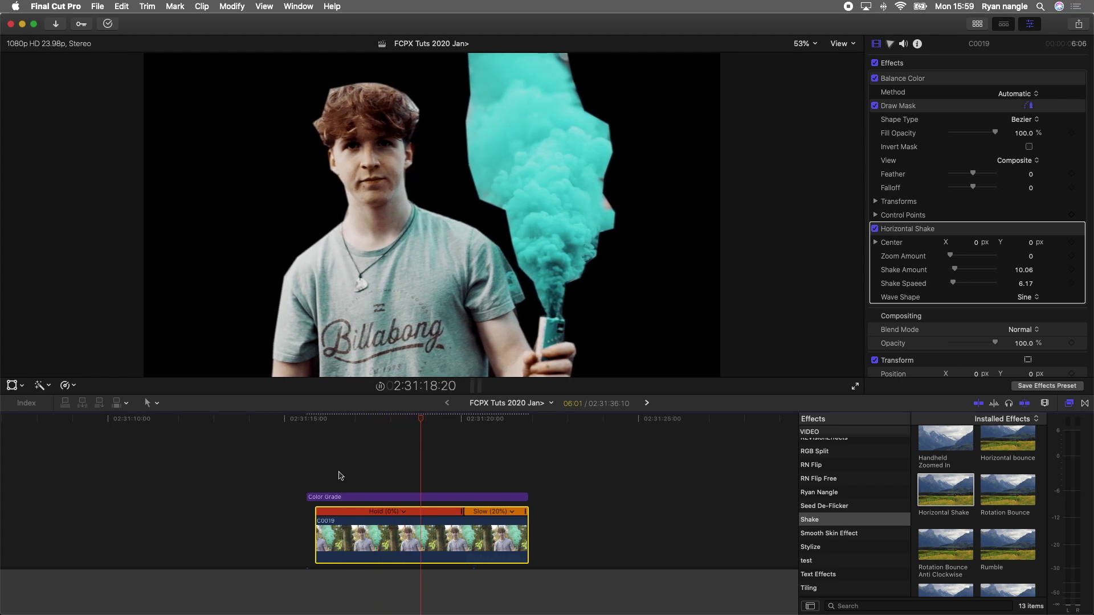
pyautogui.click(353, 464)
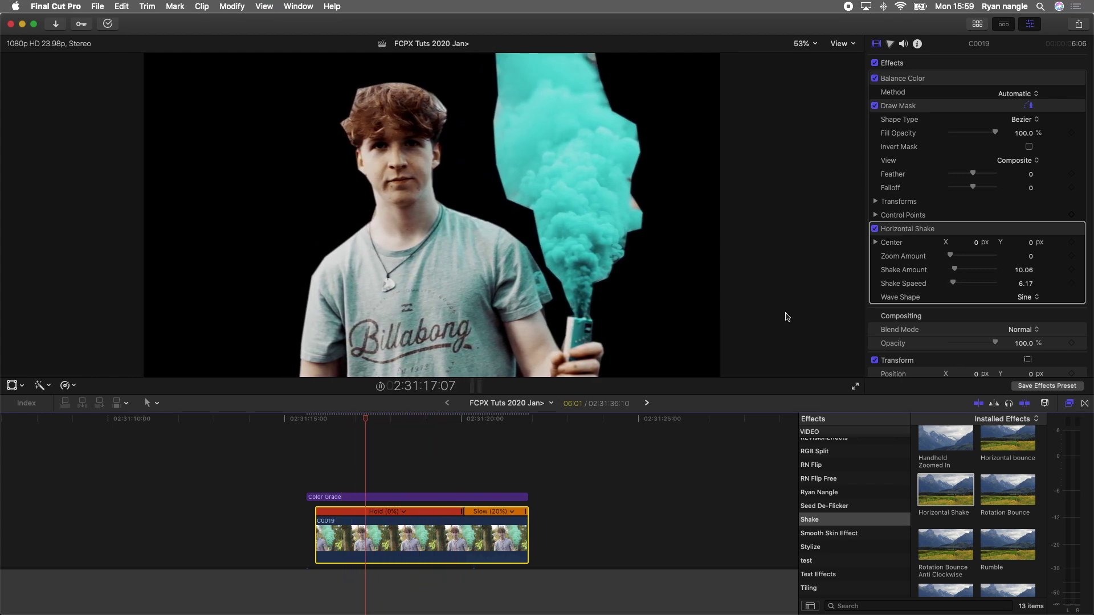
pyautogui.press('space')
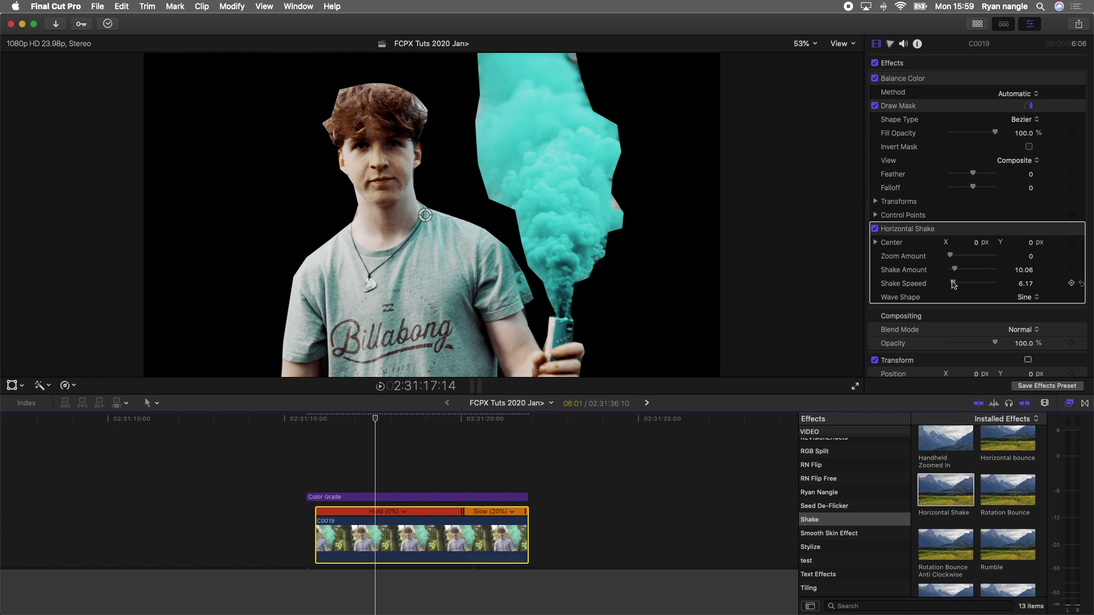
pyautogui.moveTo(954, 284); pyautogui.dragTo(953, 272)
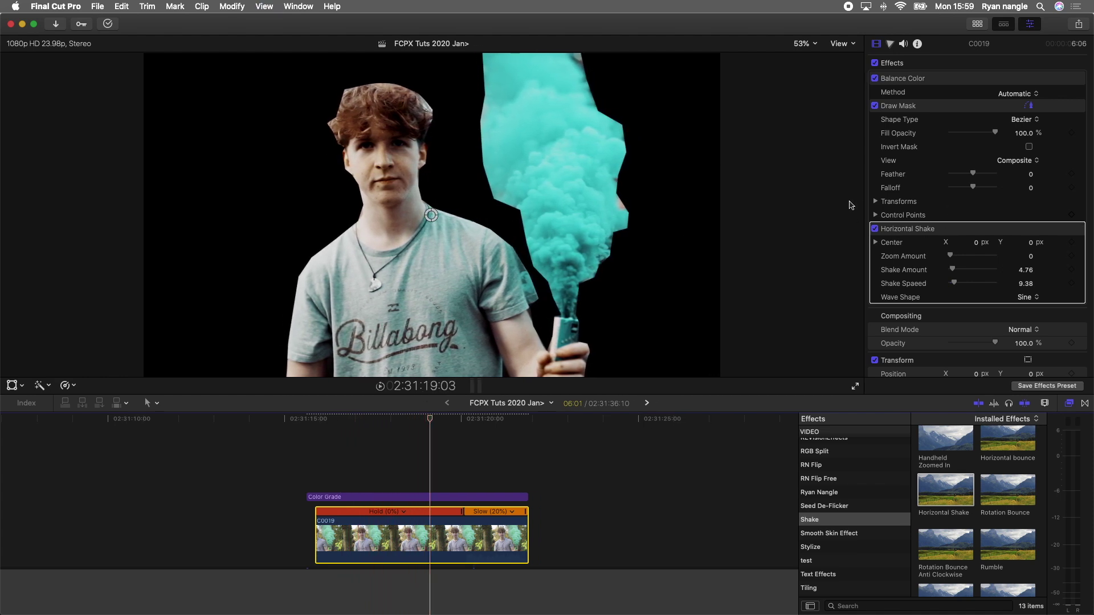
pyautogui.click(11, 385)
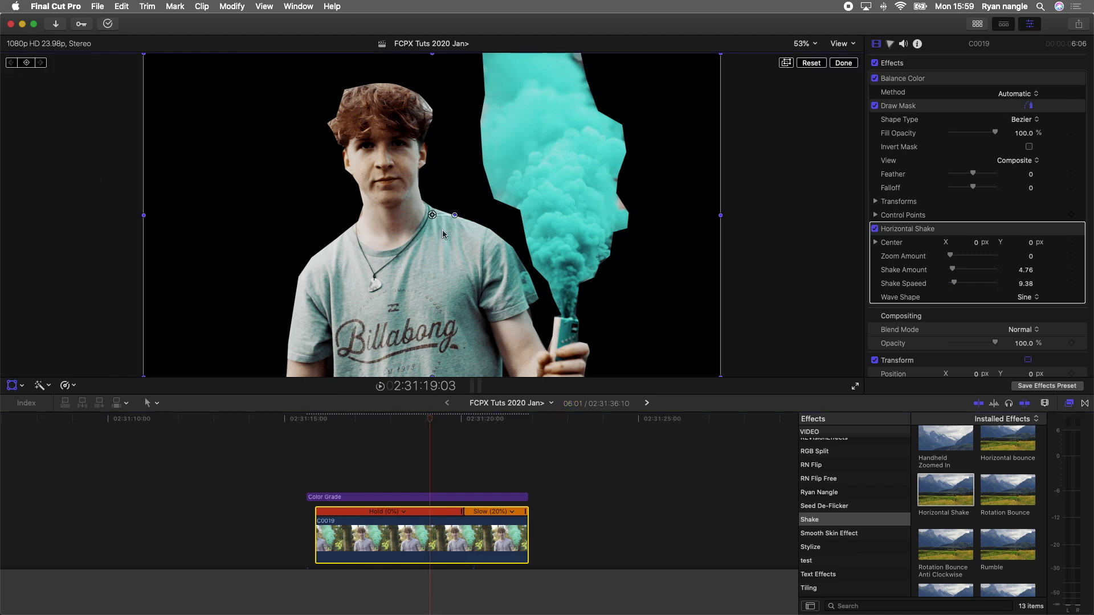
pyautogui.click(11, 386)
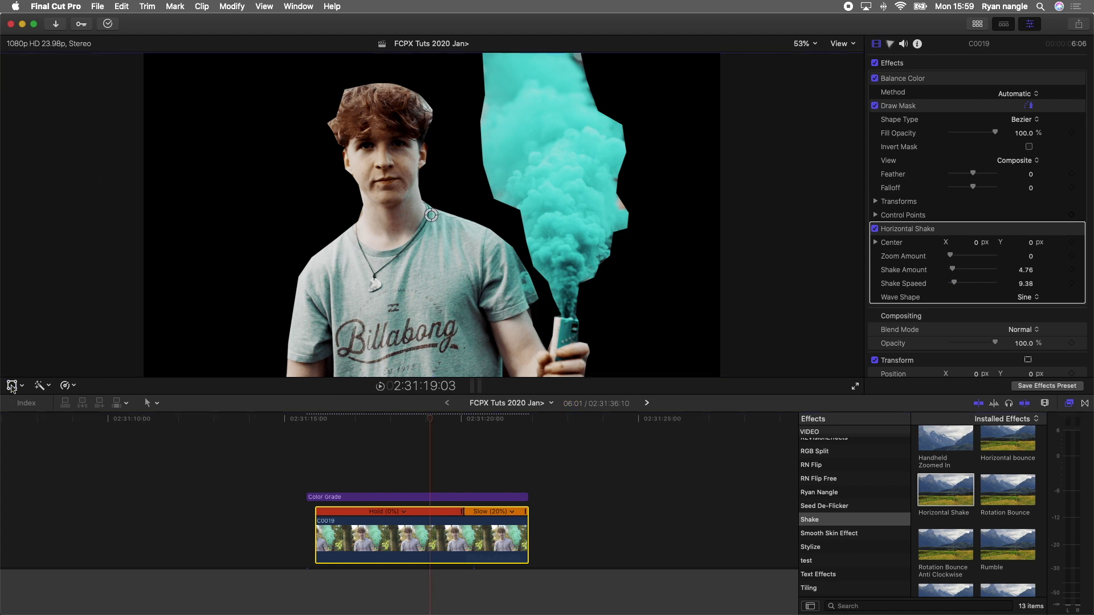
# Step: Duplicate the masked C0019 clip and stack the copy directly above the original
pyautogui.click(413, 536)
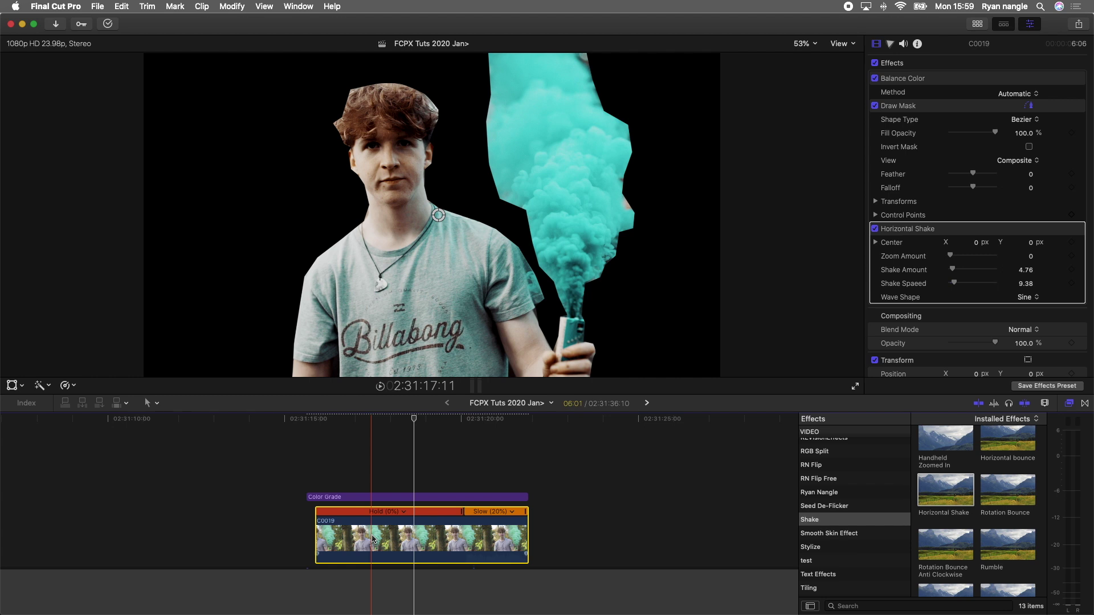
pyautogui.hotkey('alt', 'v')
pyautogui.moveTo(399, 476); pyautogui.dragTo(398, 500)
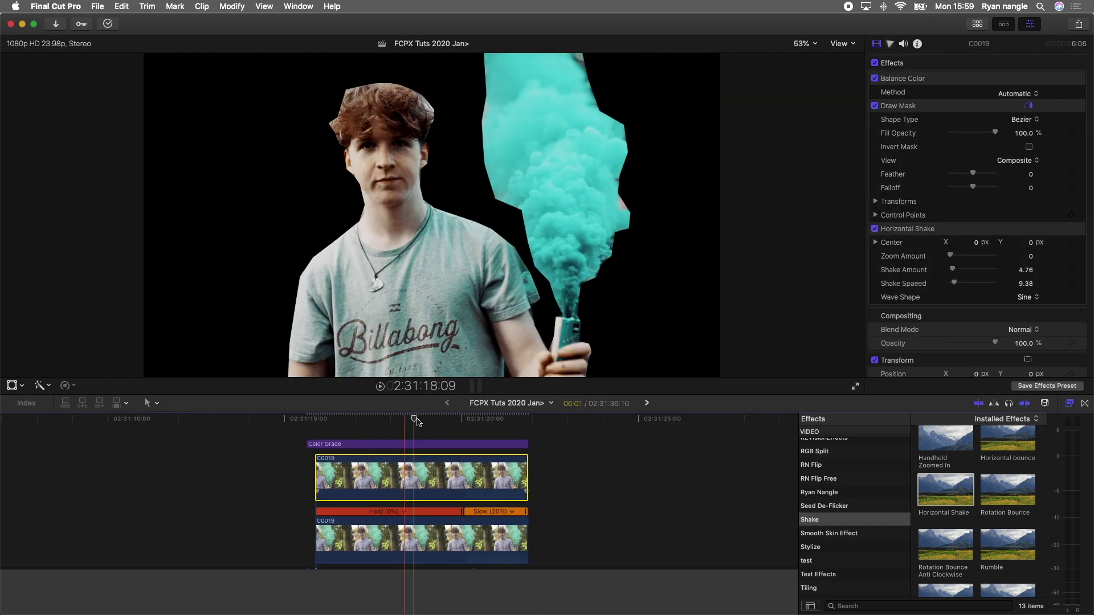
# Step: Remove the Horizontal Shake and Draw Mask effects from the lower clip
pyautogui.click(410, 541)
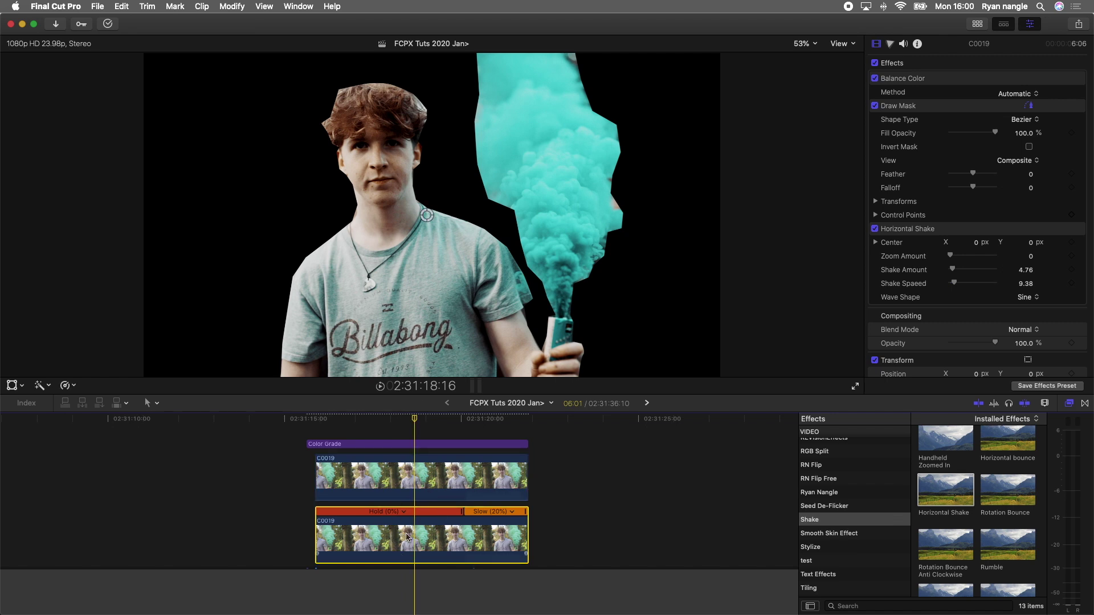
pyautogui.click(907, 228)
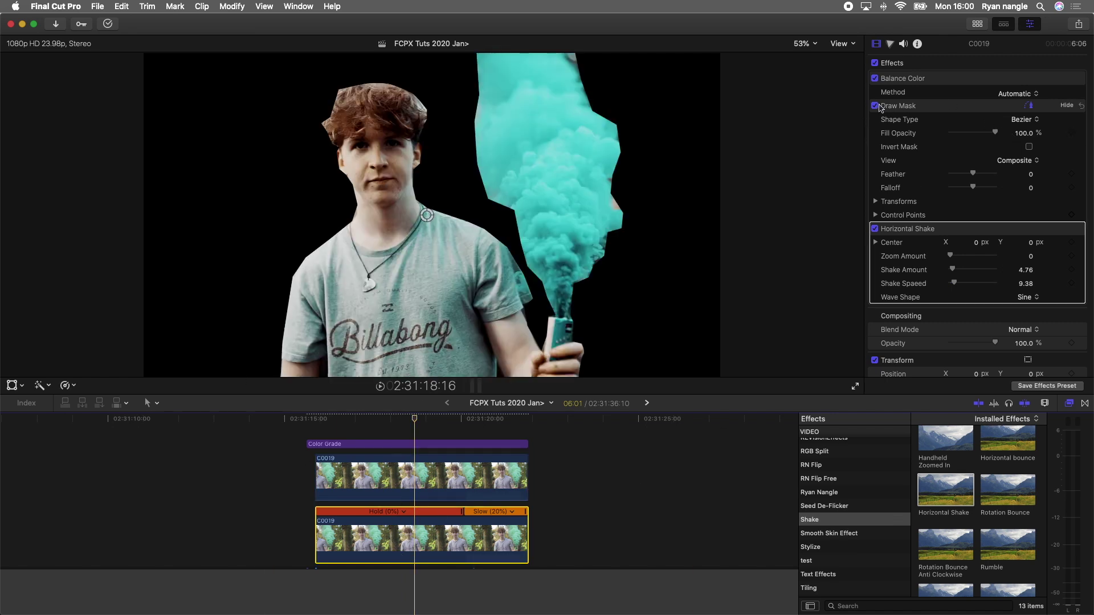
pyautogui.click(879, 105)
# Step: Set the upper clip's mask Feather to 100 and Shake Amount to 1.65, and play back the result
pyautogui.click(429, 486)
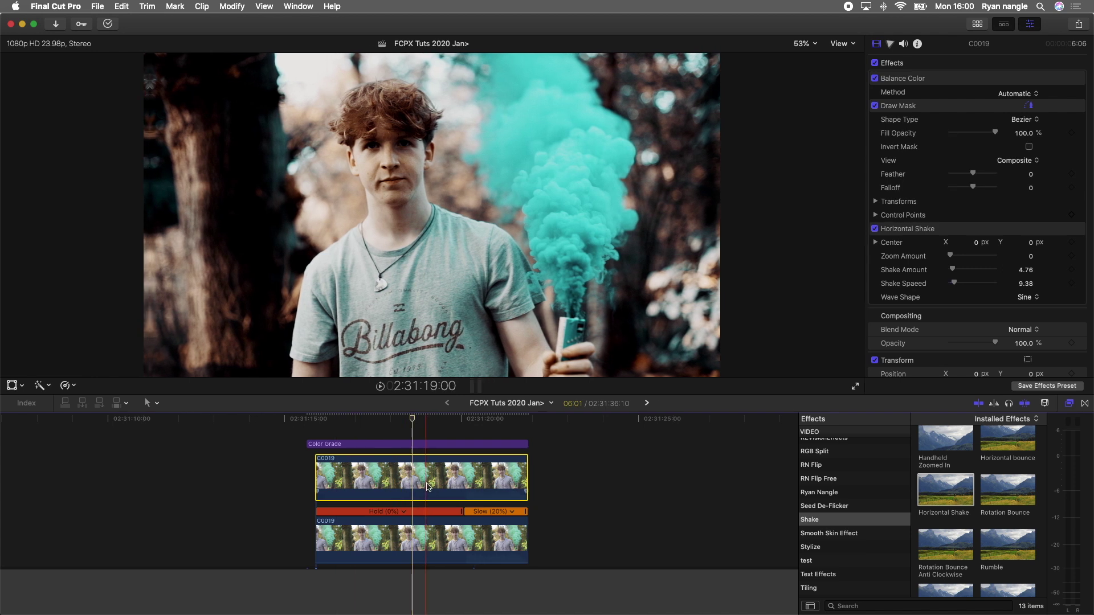
pyautogui.moveTo(982, 175); pyautogui.dragTo(1008, 178)
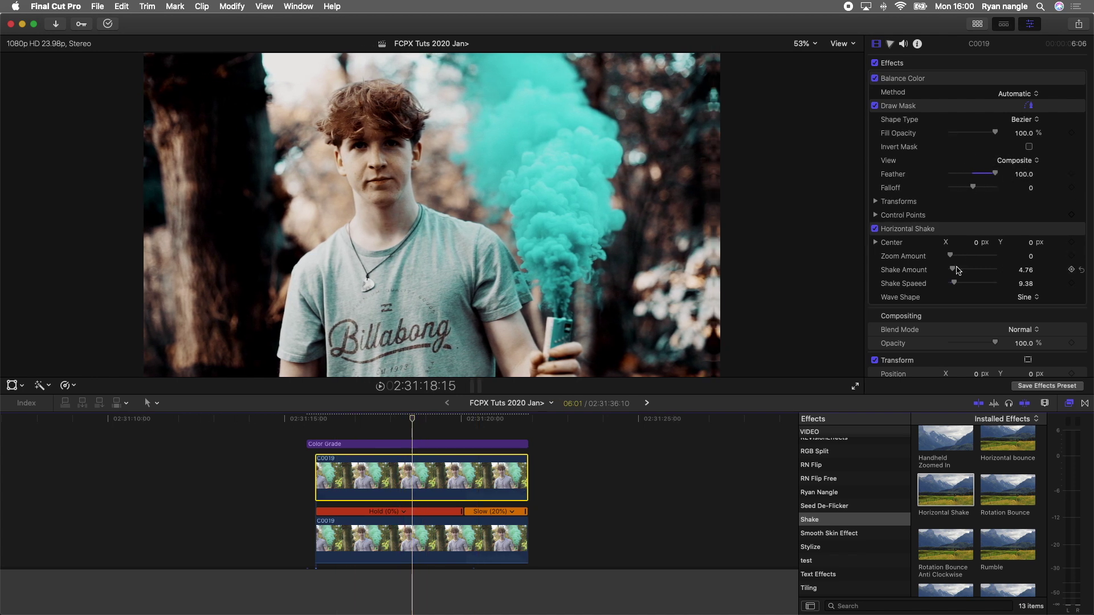
pyautogui.moveTo(954, 271); pyautogui.dragTo(950, 261)
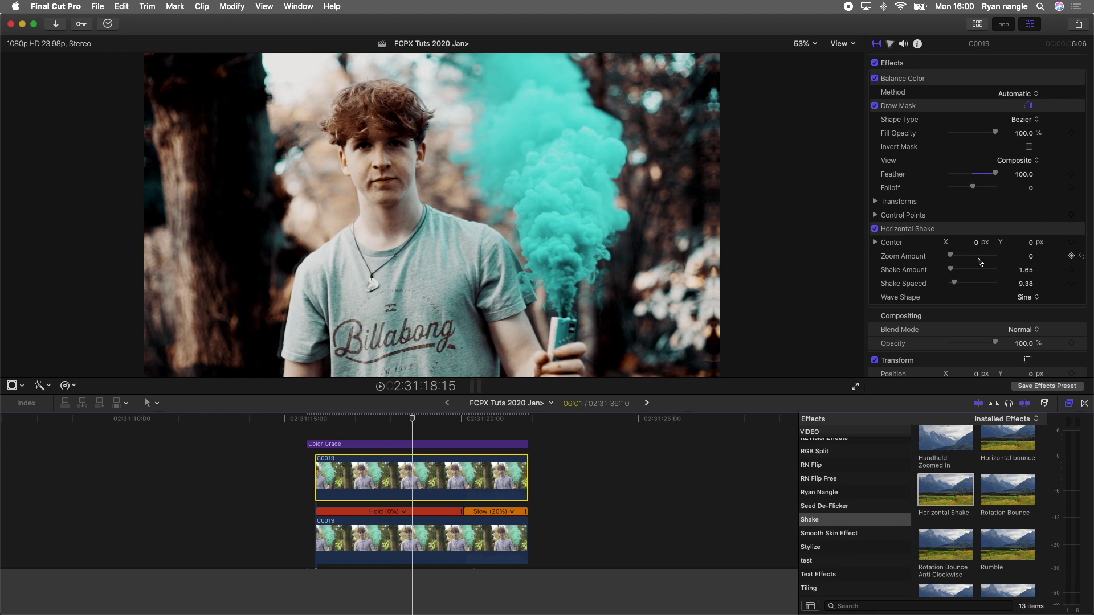
pyautogui.press('space')
pyautogui.press('space')
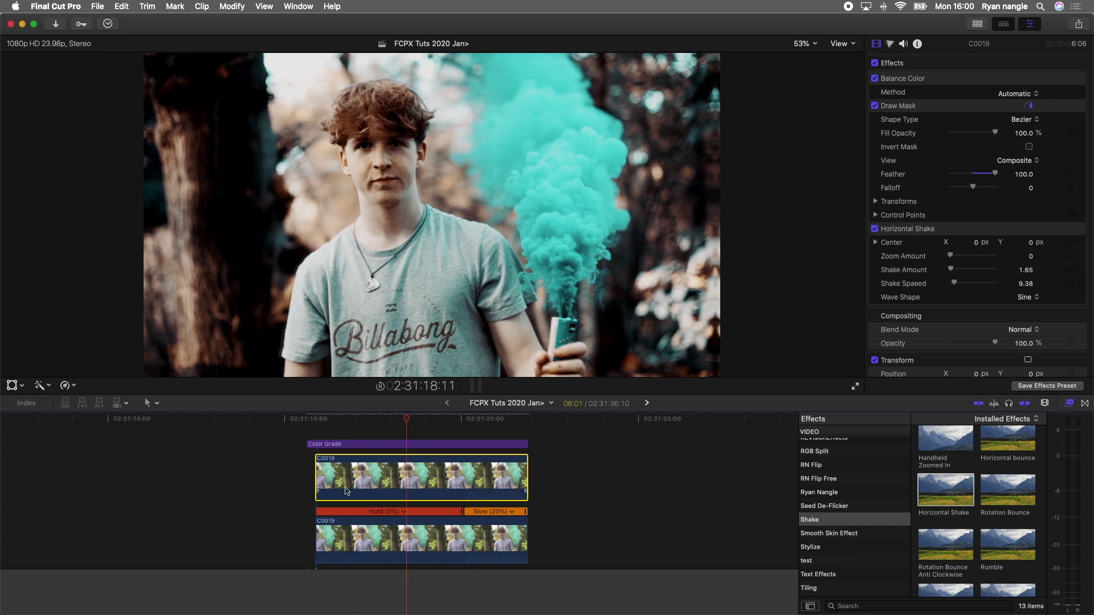
pyautogui.press('space')
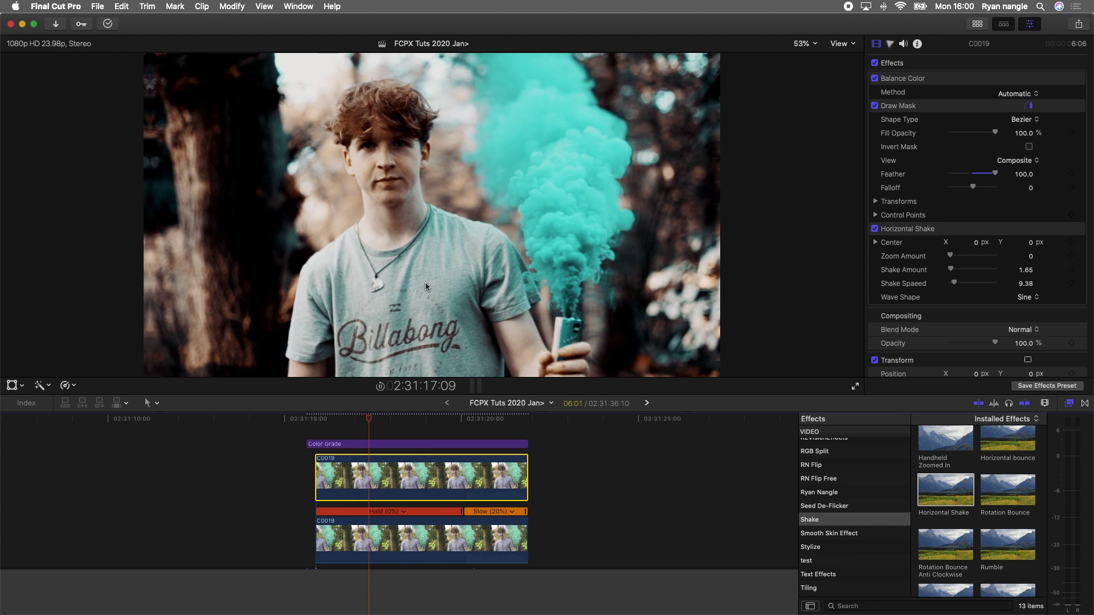
pyautogui.press('space')
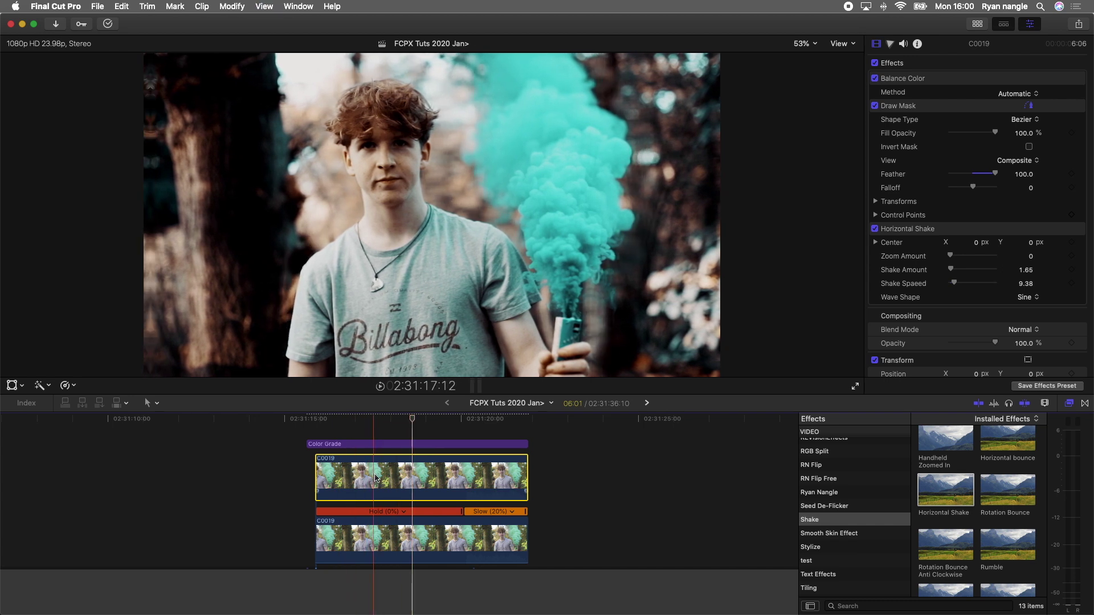
# Step: Duplicate the feathered clip onto a third layer above and set its Shake Amount to 0.88 and mask Feather to -100
pyautogui.scroll(2, 370, 487)
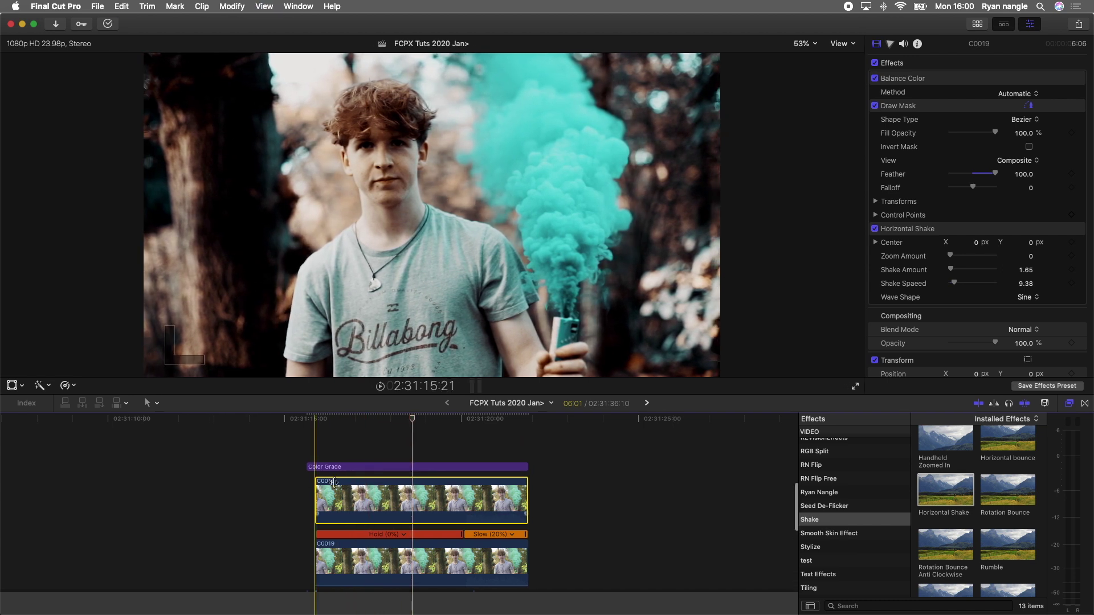
pyautogui.keyDown('alt'); pyautogui.moveTo(377, 499); pyautogui.dragTo(382, 479); pyautogui.keyUp('alt')
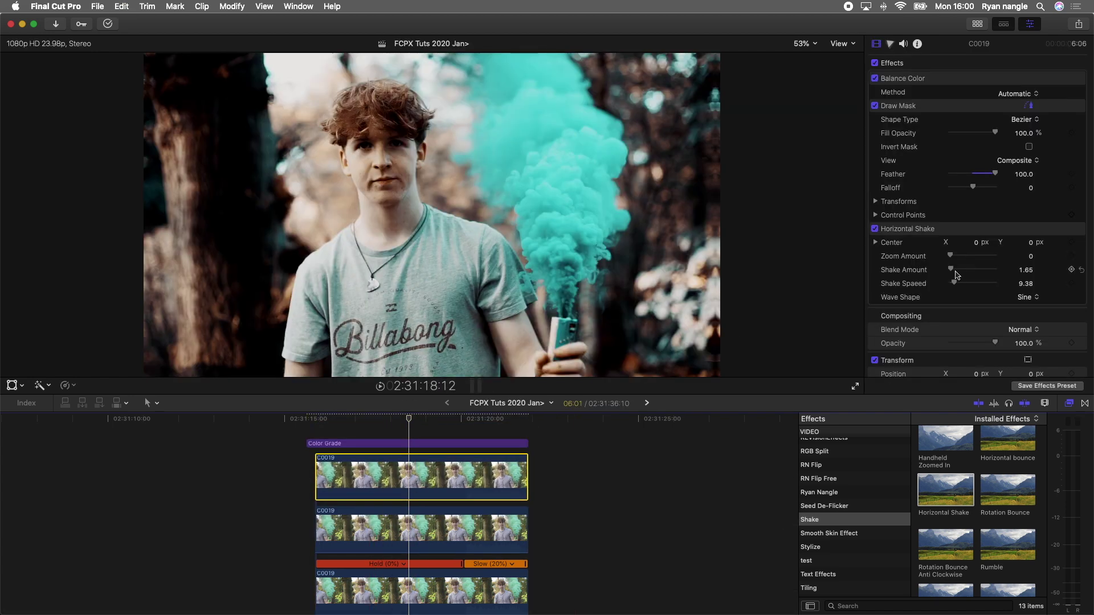
pyautogui.moveTo(951, 271); pyautogui.dragTo(950, 268)
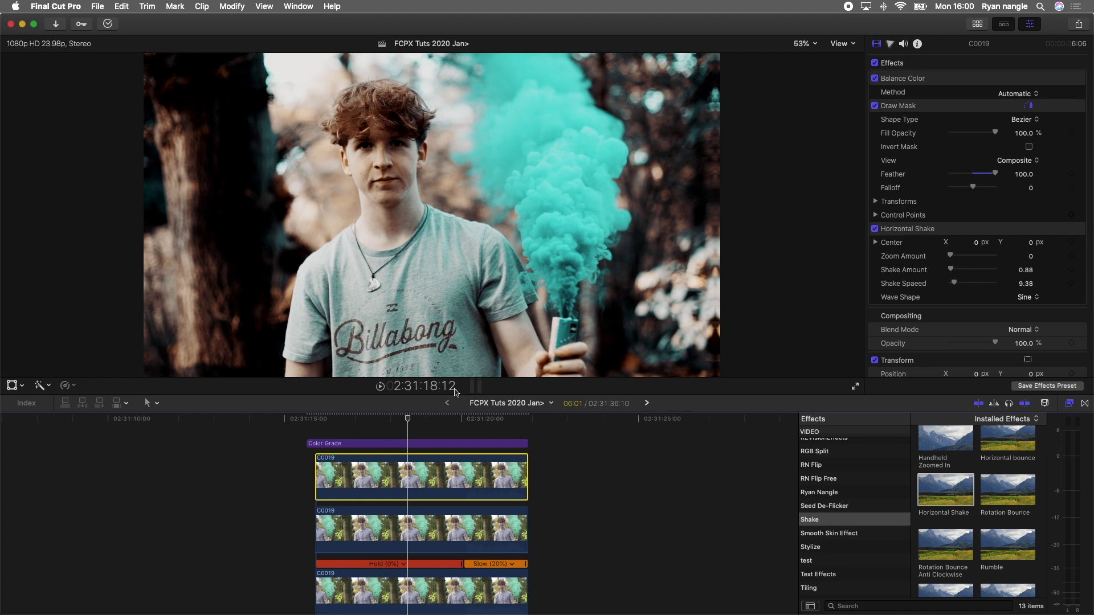
pyautogui.moveTo(977, 174); pyautogui.dragTo(940, 177)
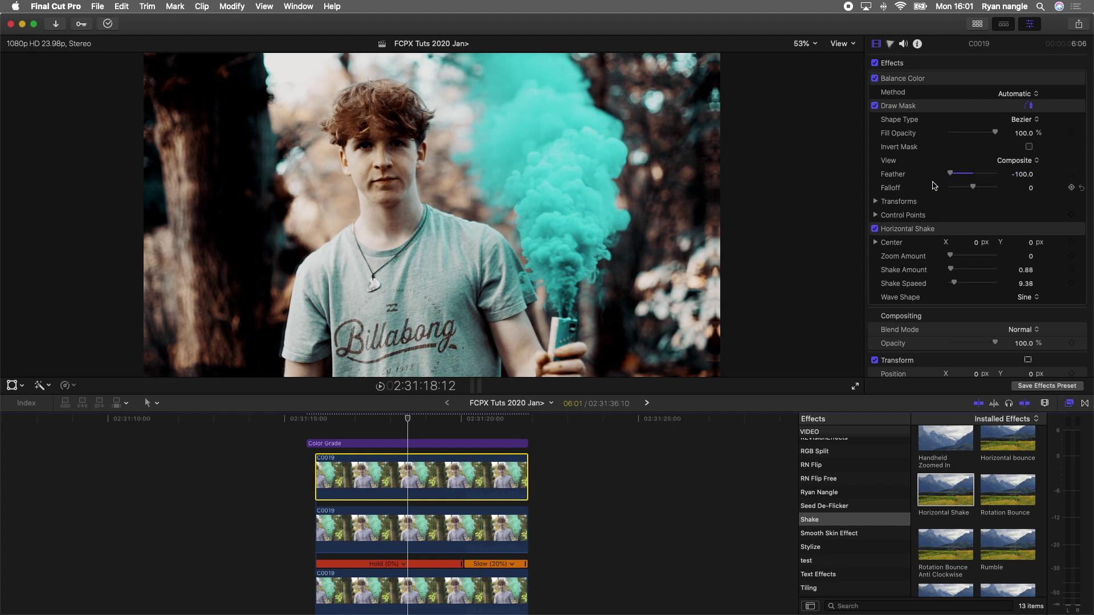
# Step: Play back the three stacked layers and set the top clip's Shake Amount to 0.93
pyautogui.click(355, 459)
pyautogui.press('space')
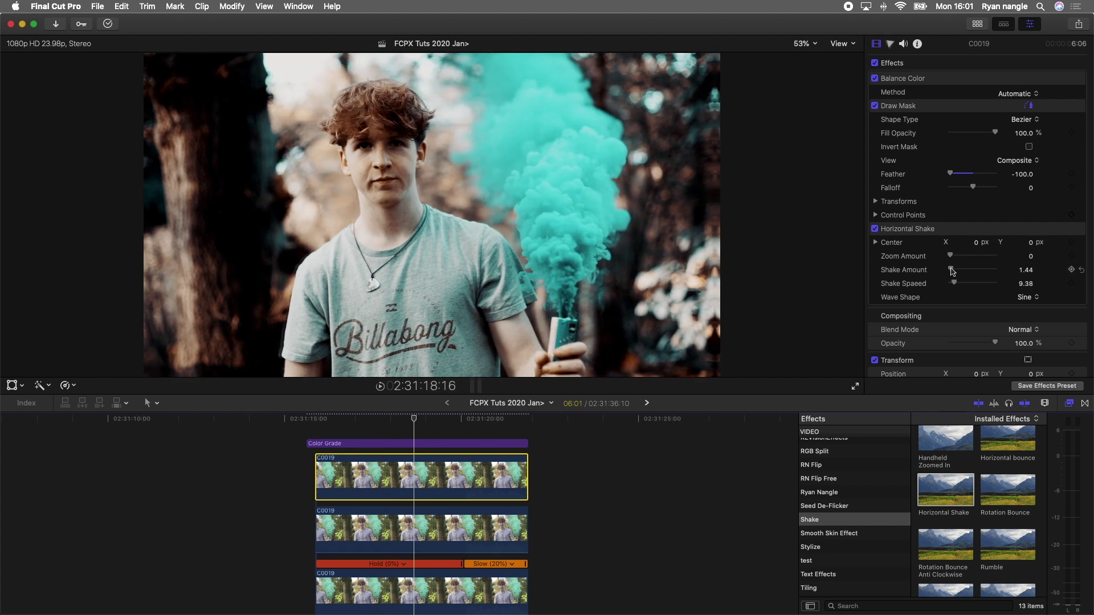
pyautogui.moveTo(951, 271); pyautogui.dragTo(952, 270)
# Step: Set the middle clip's Shake Amount to 1.36, play back the layers, and compare the middle and top clips' settings
pyautogui.click(420, 519)
pyautogui.press('space')
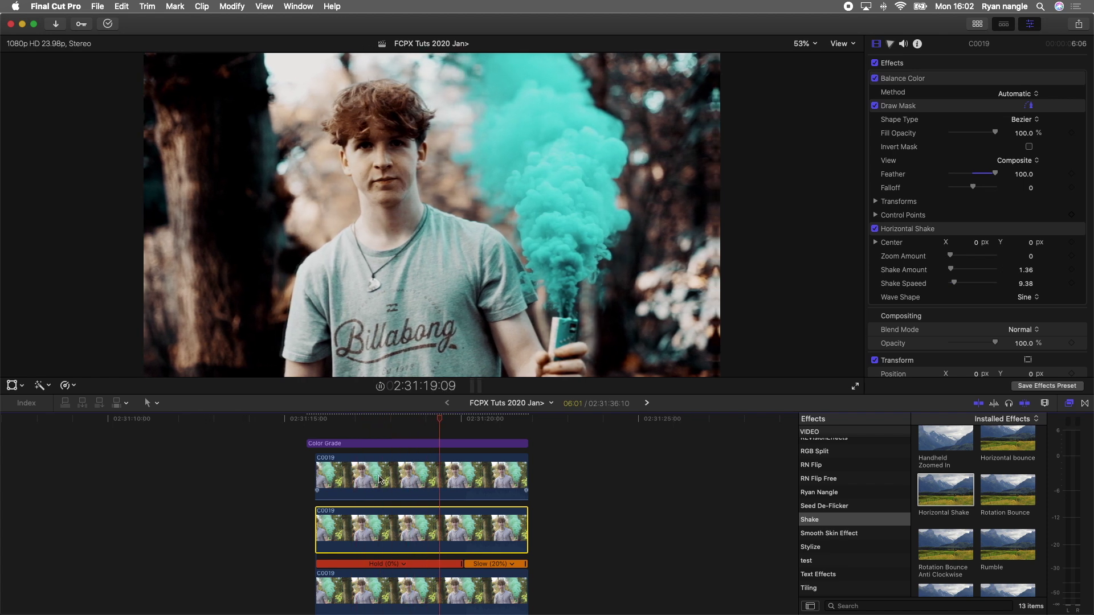
pyautogui.press('space')
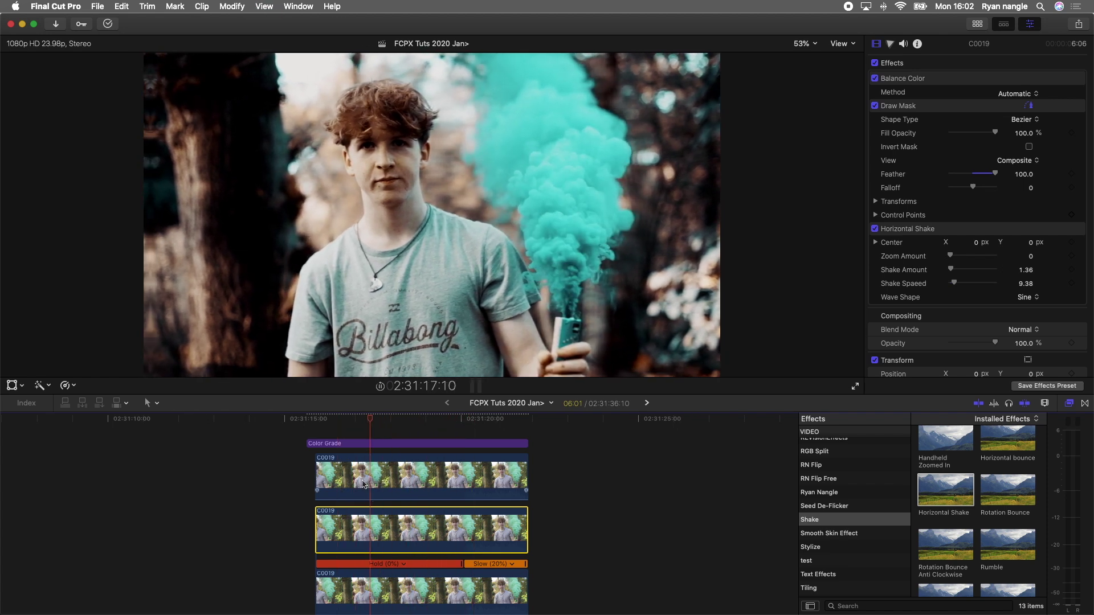
pyautogui.click(385, 516)
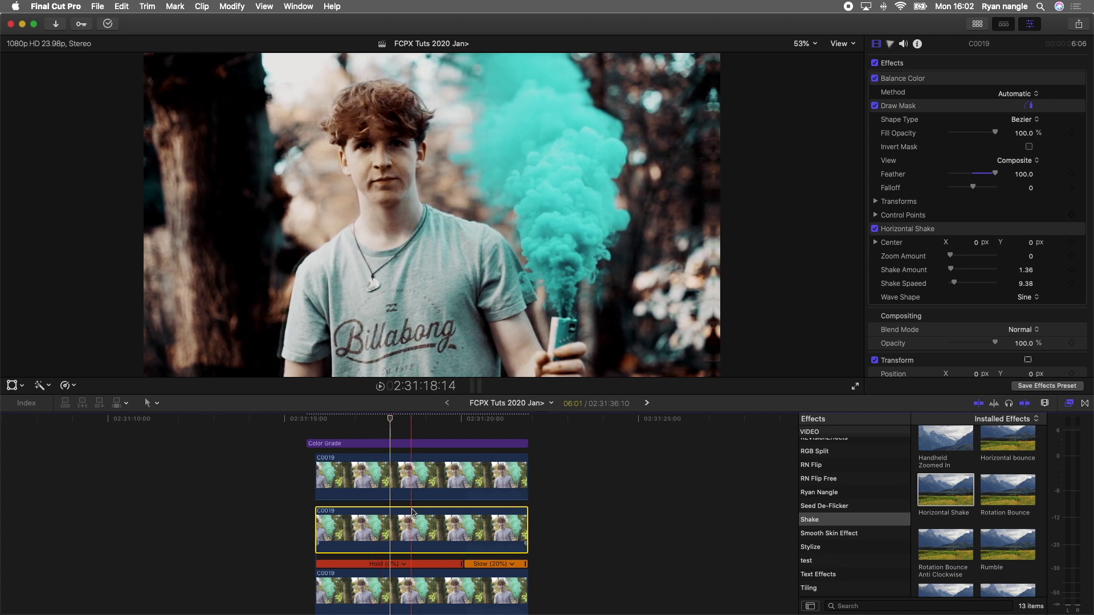
pyautogui.click(411, 472)
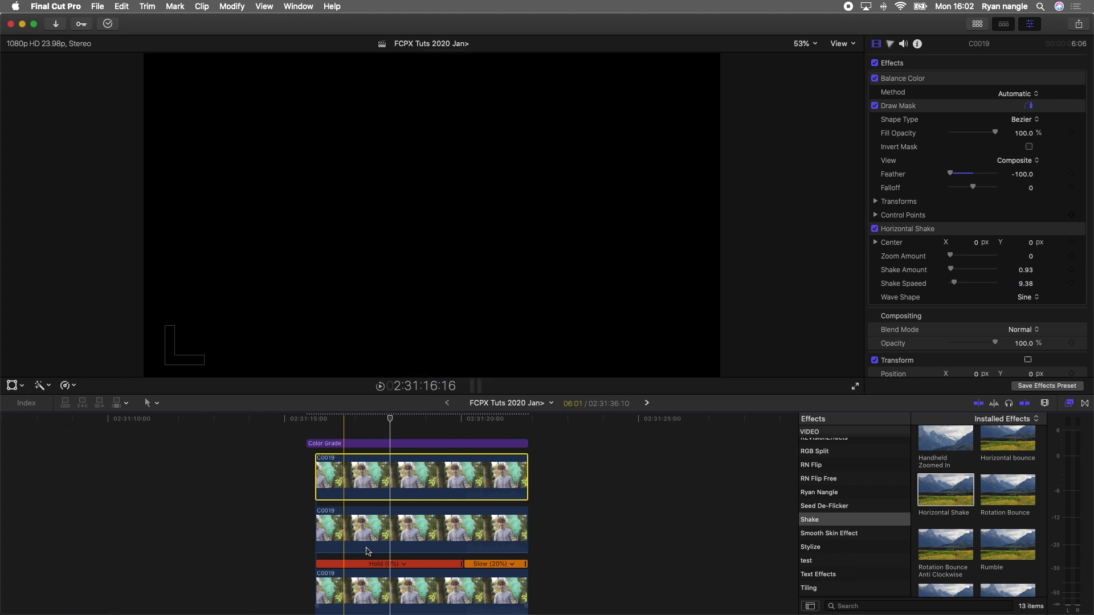
# Step: Select the middle clip and play back the stacked shake layers to check the shake
pyautogui.click(431, 515)
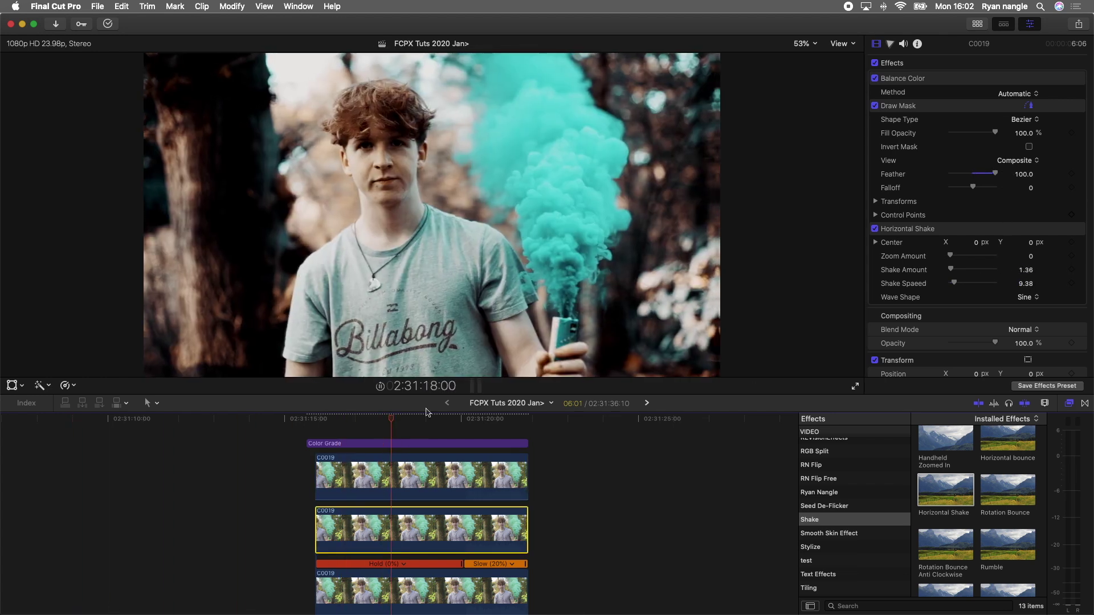
pyautogui.press('space')
pyautogui.press('space')
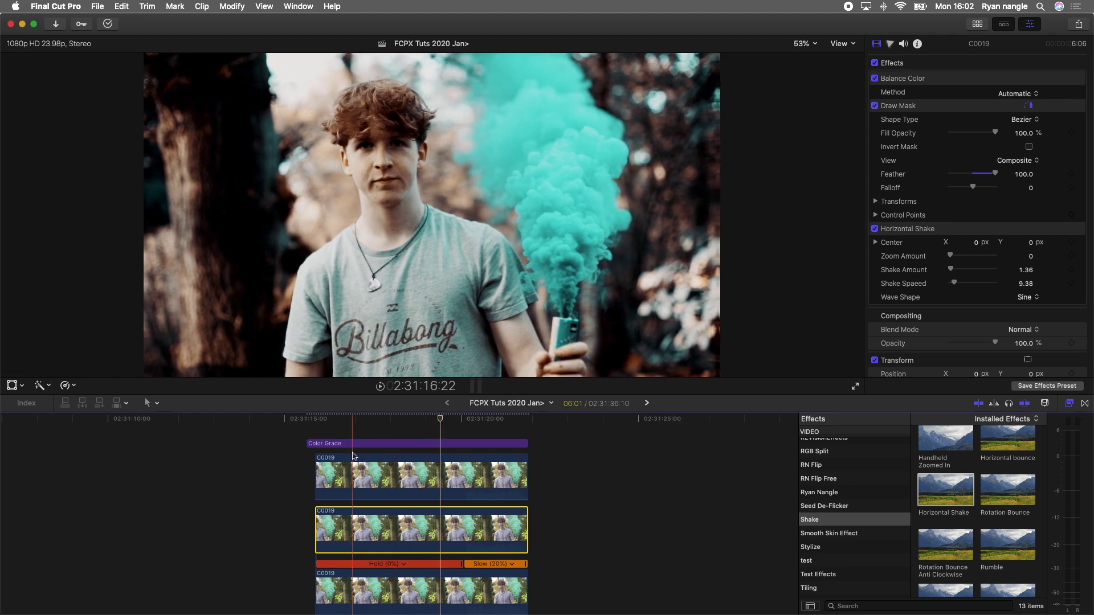
pyautogui.press('space')
pyautogui.press('space')
# Step: Trim the start of the Color Grade layer so it lines up with the start of the stacked clips
pyautogui.scroll(2, 347, 450)
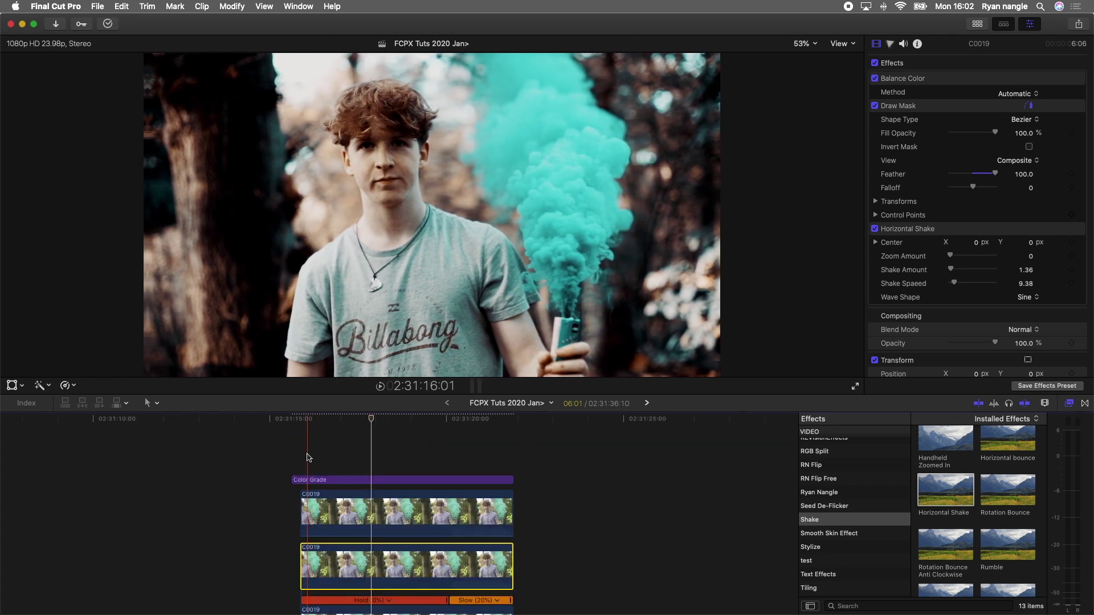
pyautogui.click(305, 453)
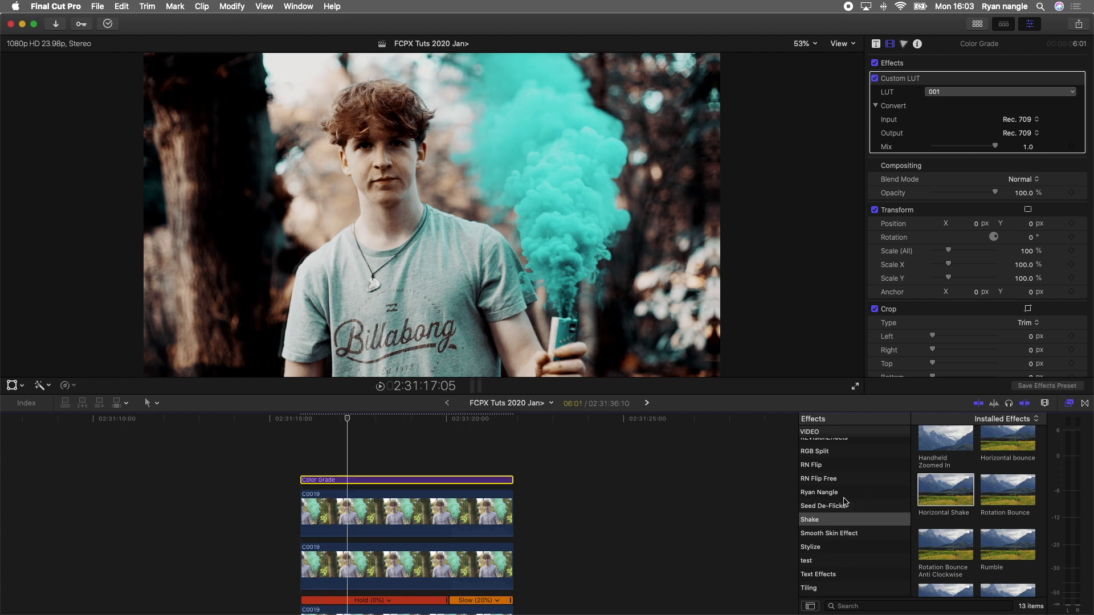
# Step: Apply the Frame Rate Effect to the Color Grade layer and set its Strobe Rate to 6
pyautogui.scroll(5, 820, 483)
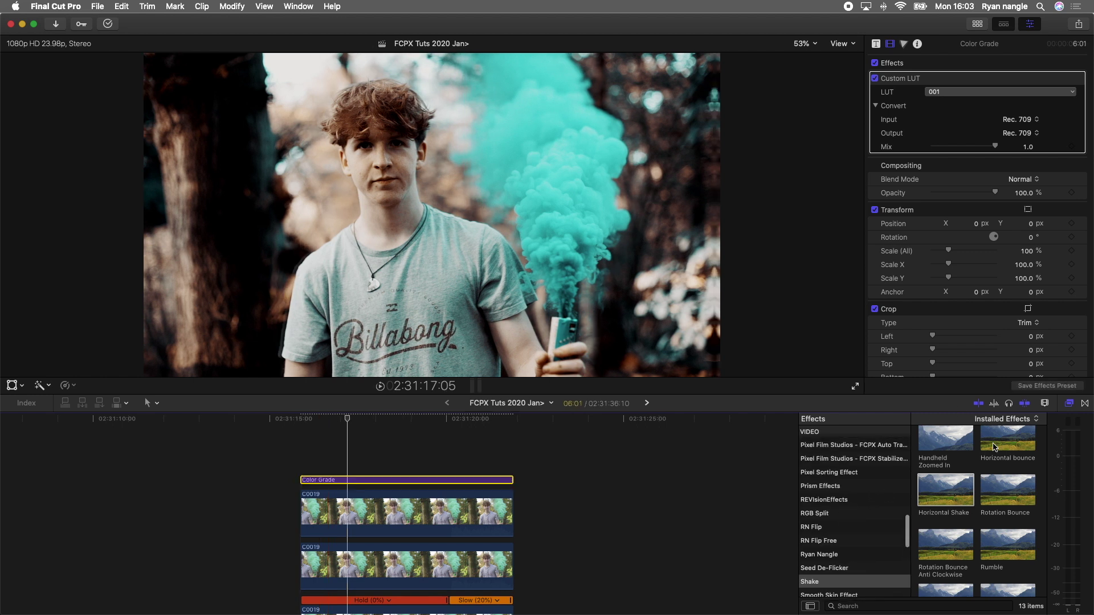
pyautogui.scroll(8, 823, 490)
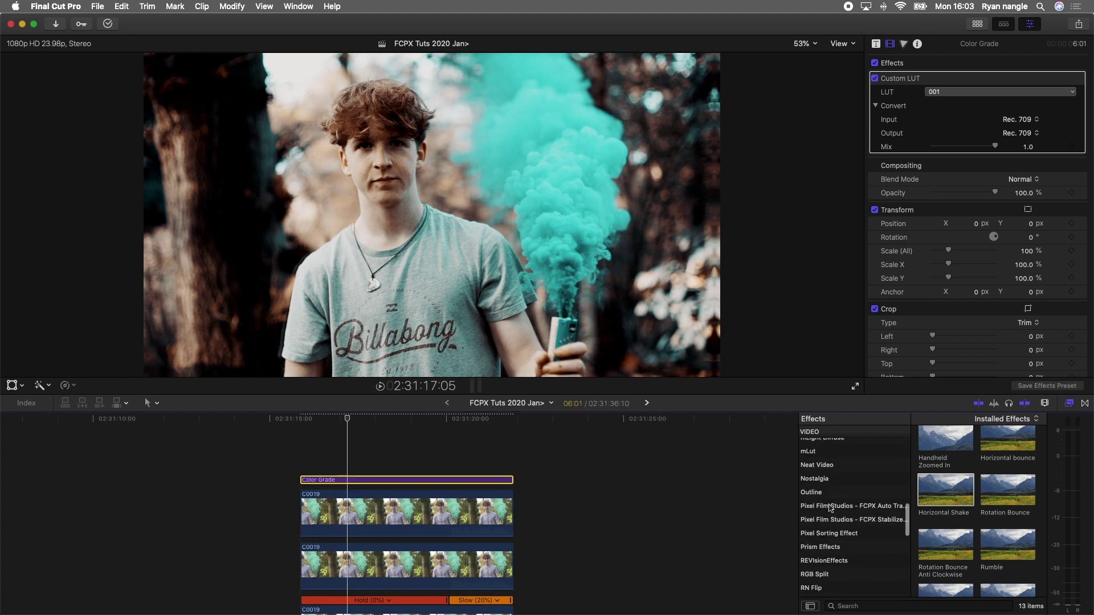
pyautogui.scroll(4, 833, 507)
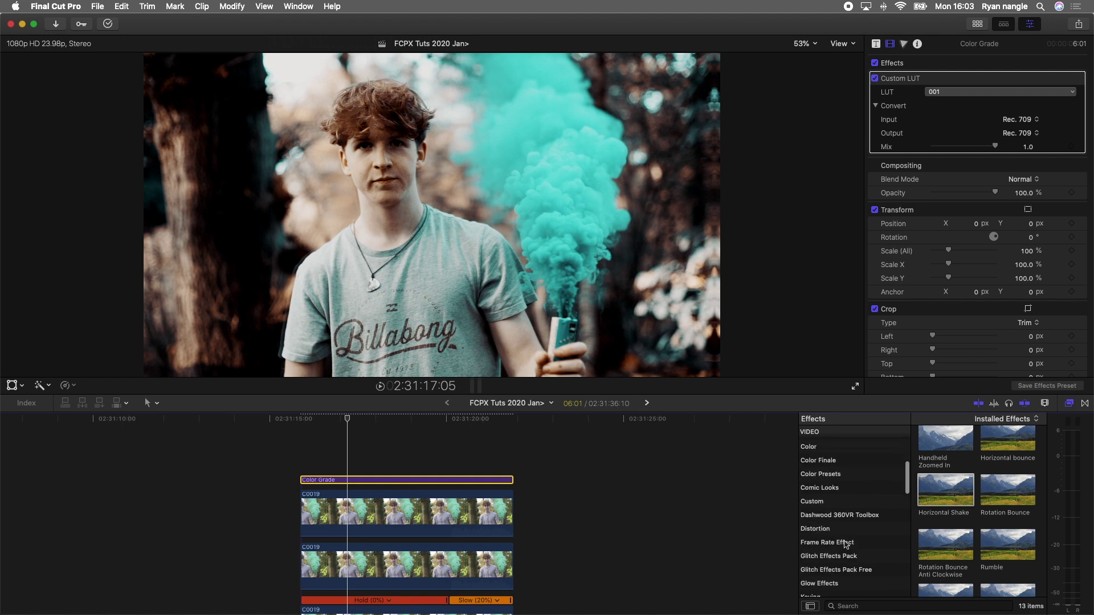
pyautogui.click(847, 546)
pyautogui.moveTo(946, 450); pyautogui.dragTo(348, 482)
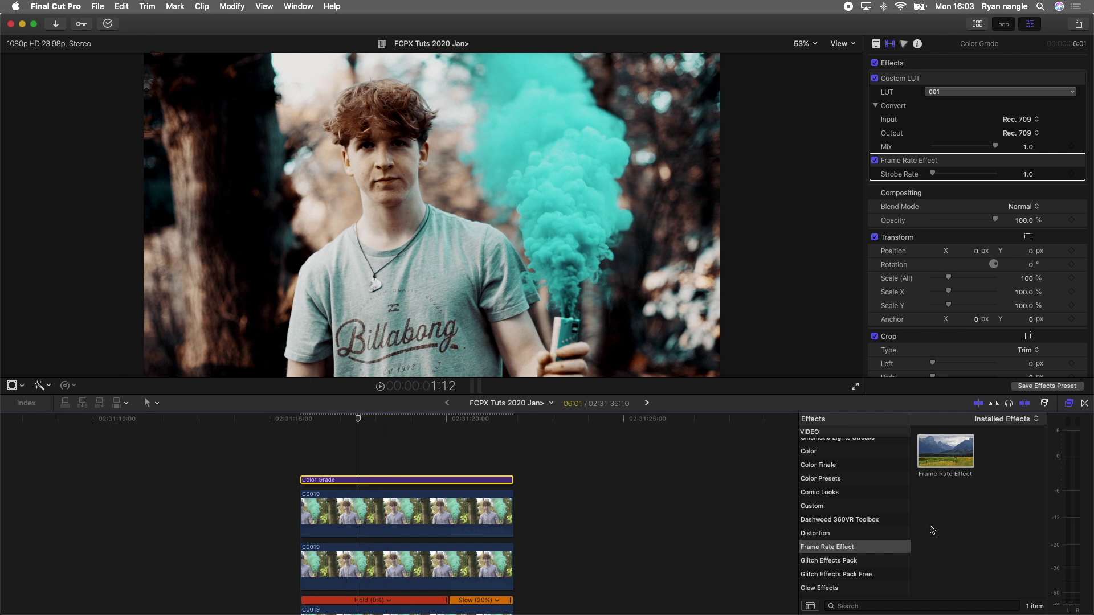
pyautogui.click(911, 165)
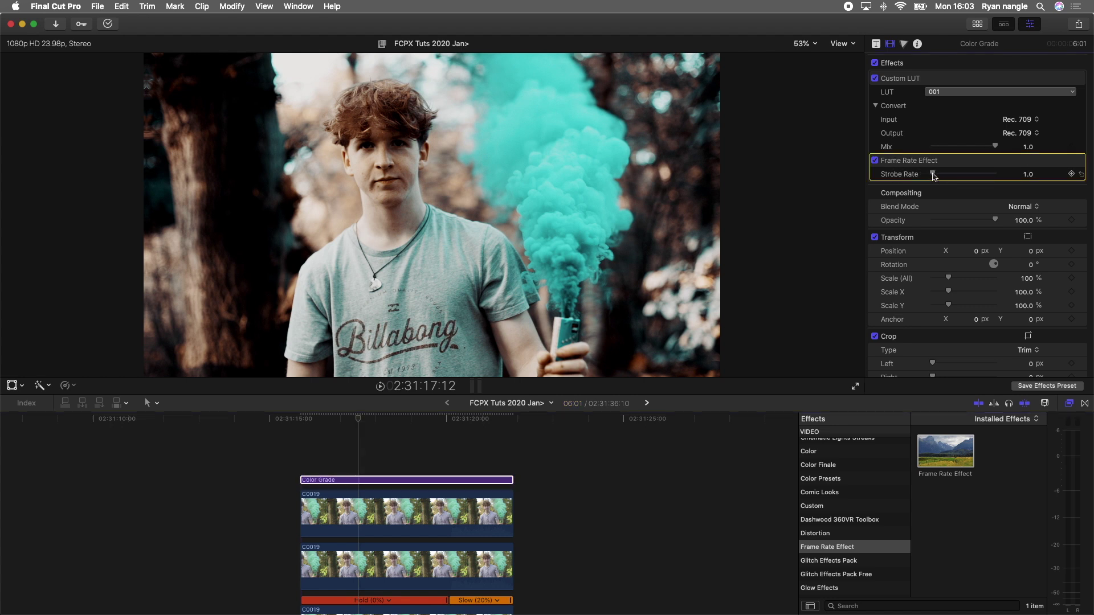
pyautogui.moveTo(934, 176); pyautogui.dragTo(939, 177)
# Step: Play back the freeze-frame section several times to review the shake with the strobed frame rate
pyautogui.press('space')
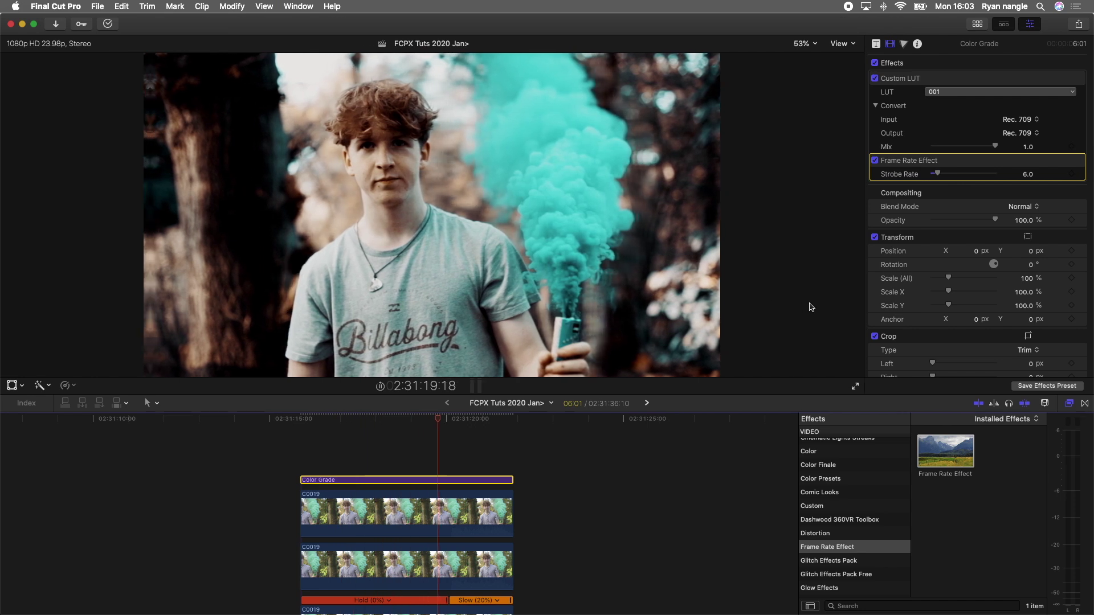
pyautogui.press('space')
pyautogui.press('space')
pyautogui.press('space')
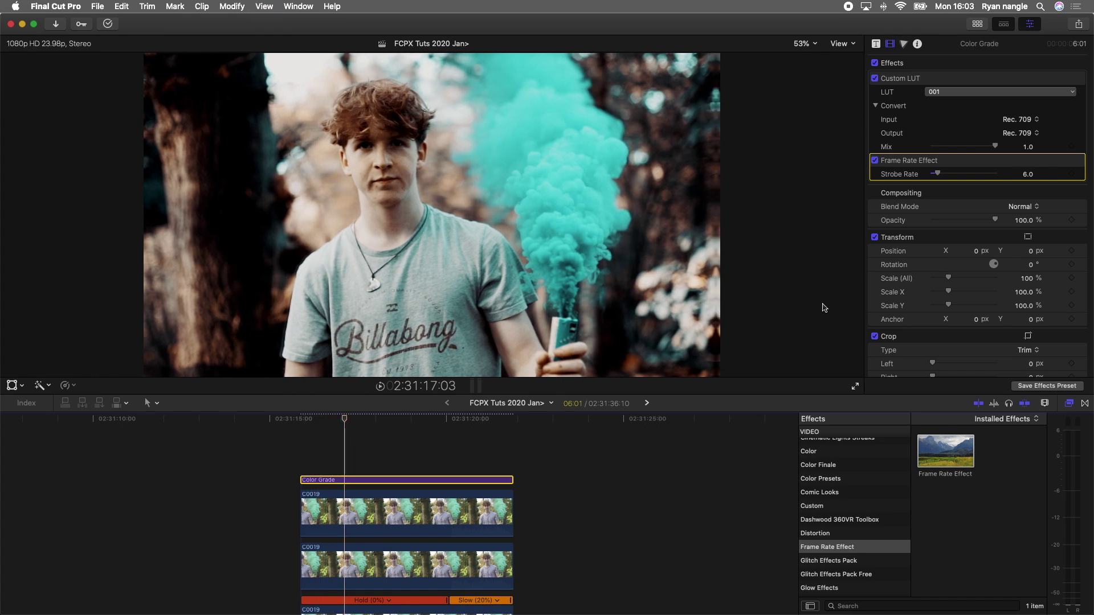
pyautogui.press('space')
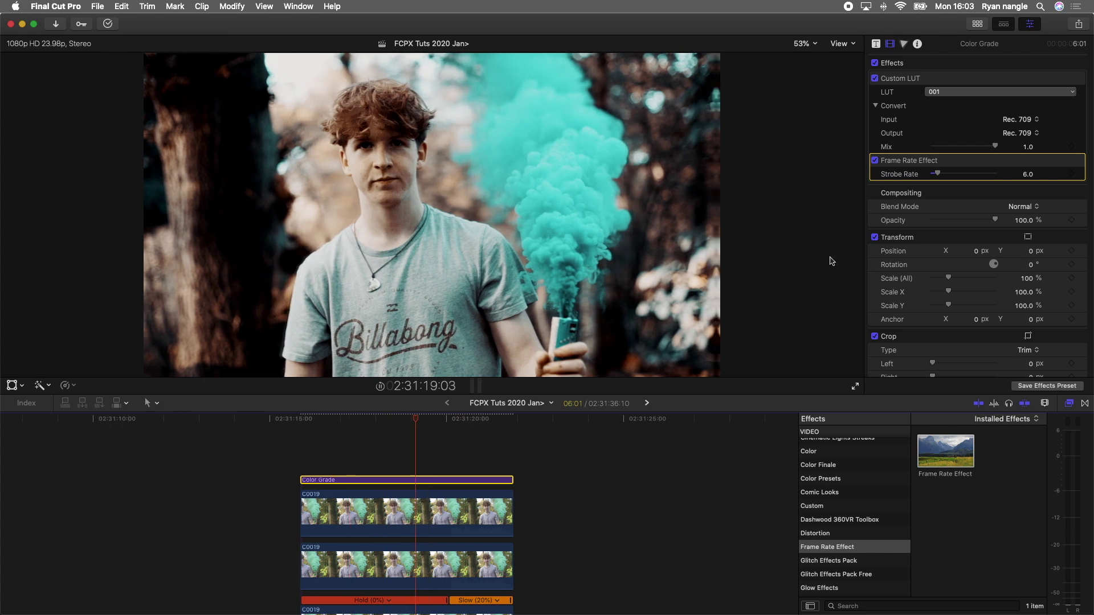
pyautogui.press('space')
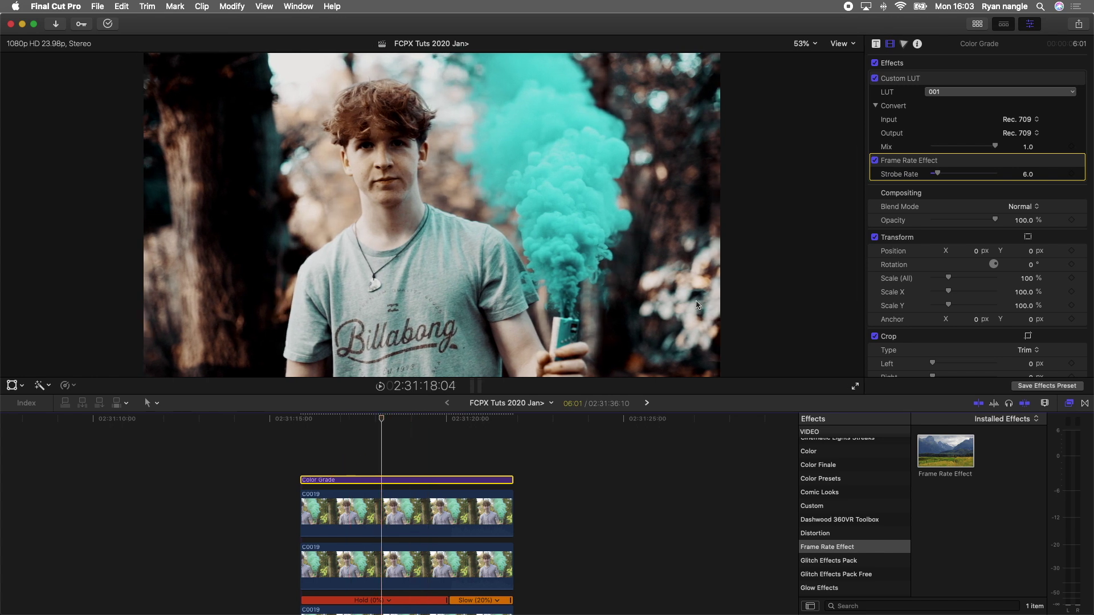